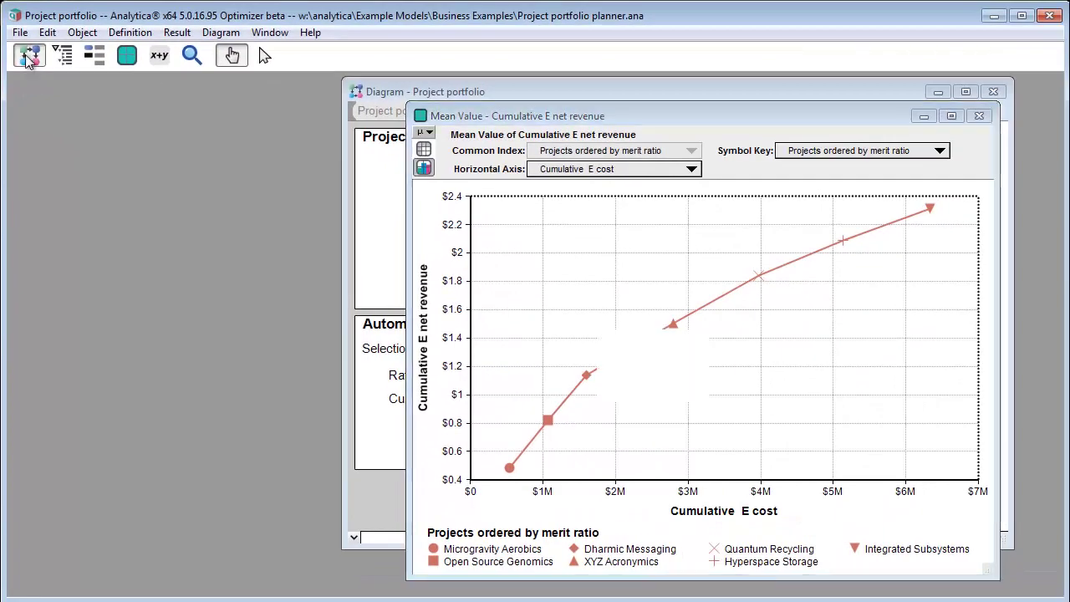
# Open the Model details diagram and the outline of all model objects.
pyautogui.click(34, 71)
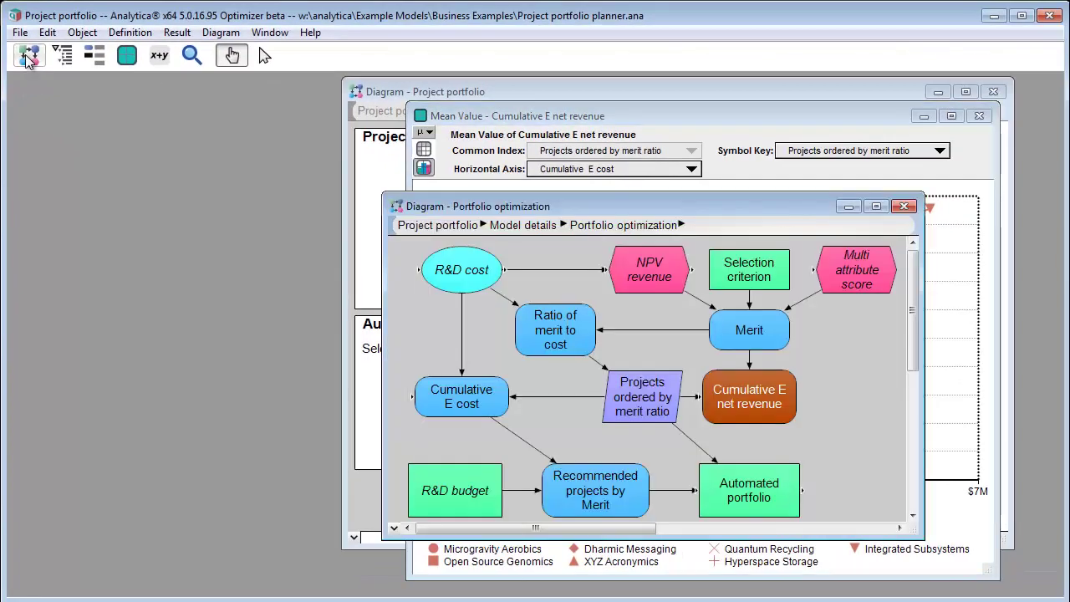
pyautogui.click(28, 56)
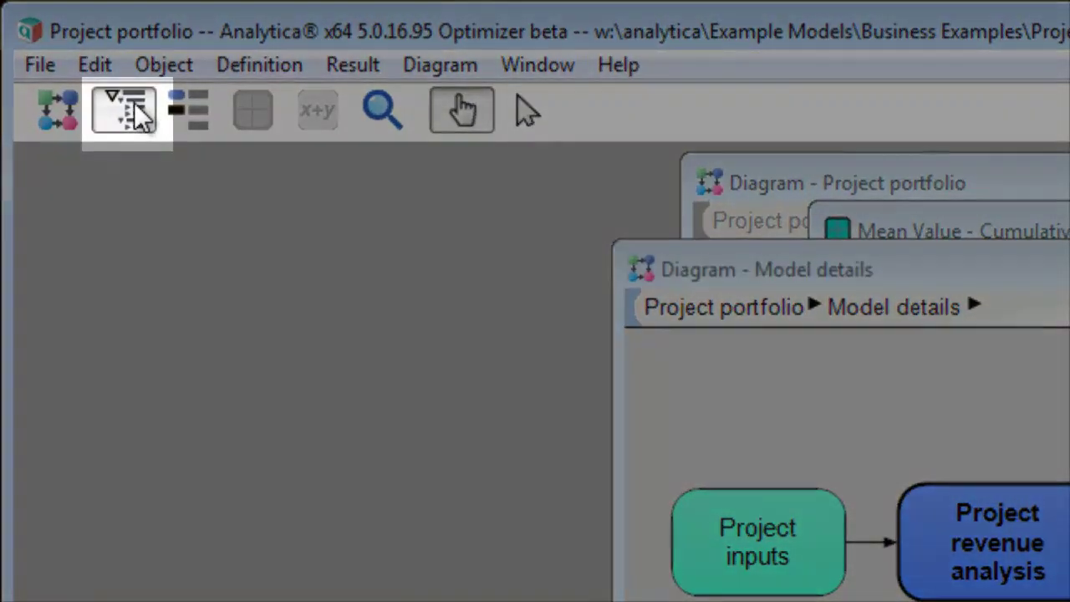
pyautogui.click(132, 103)
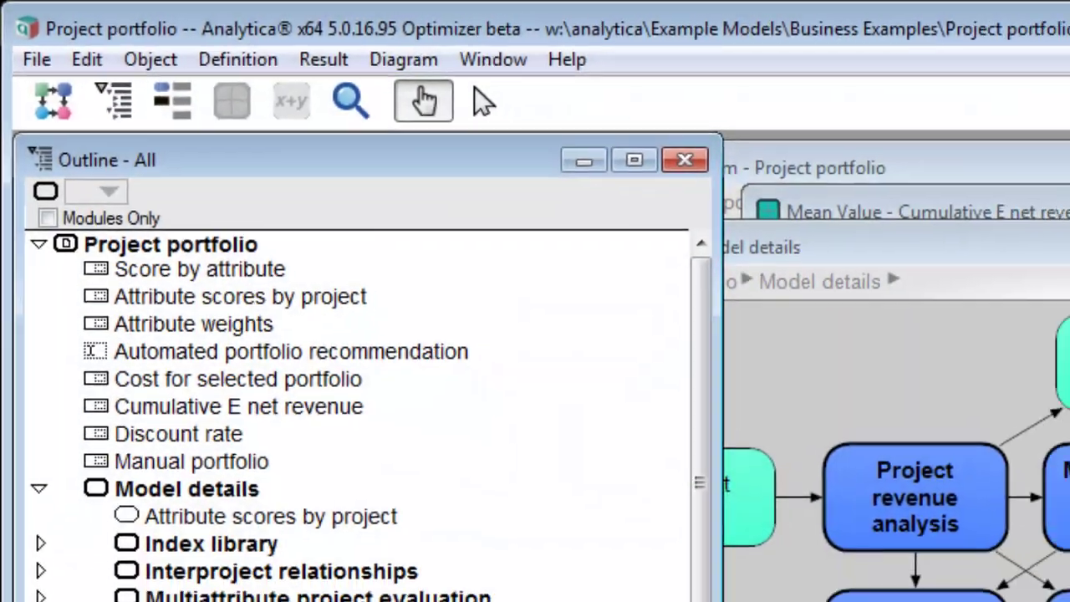
# Expand and collapse Portfolio optimization and Portfolio analysis, then collapse Project portfolio.
pyautogui.click(28, 477)
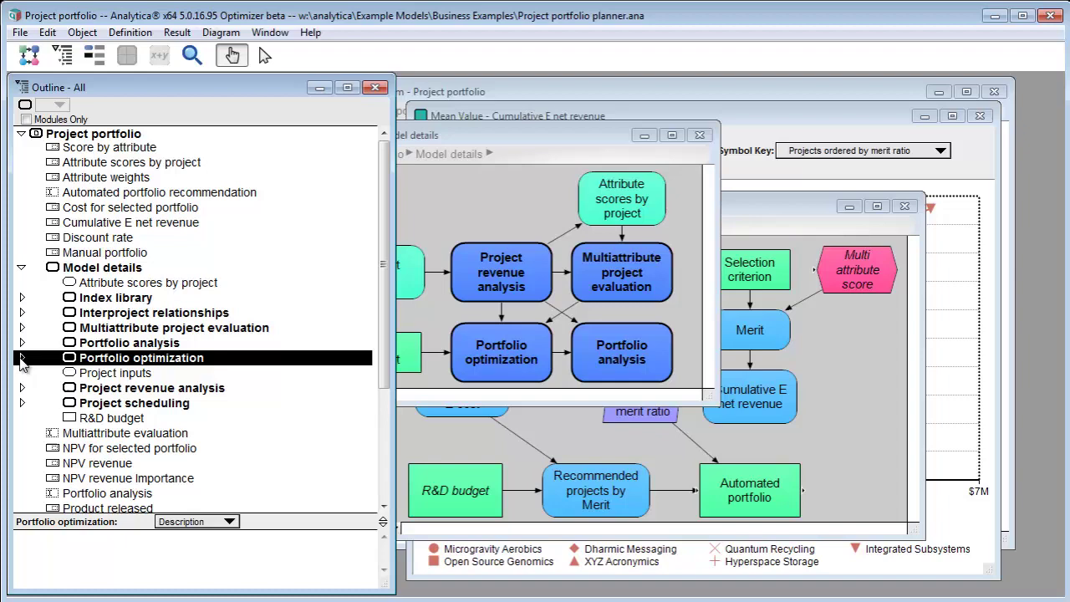
pyautogui.click(22, 358)
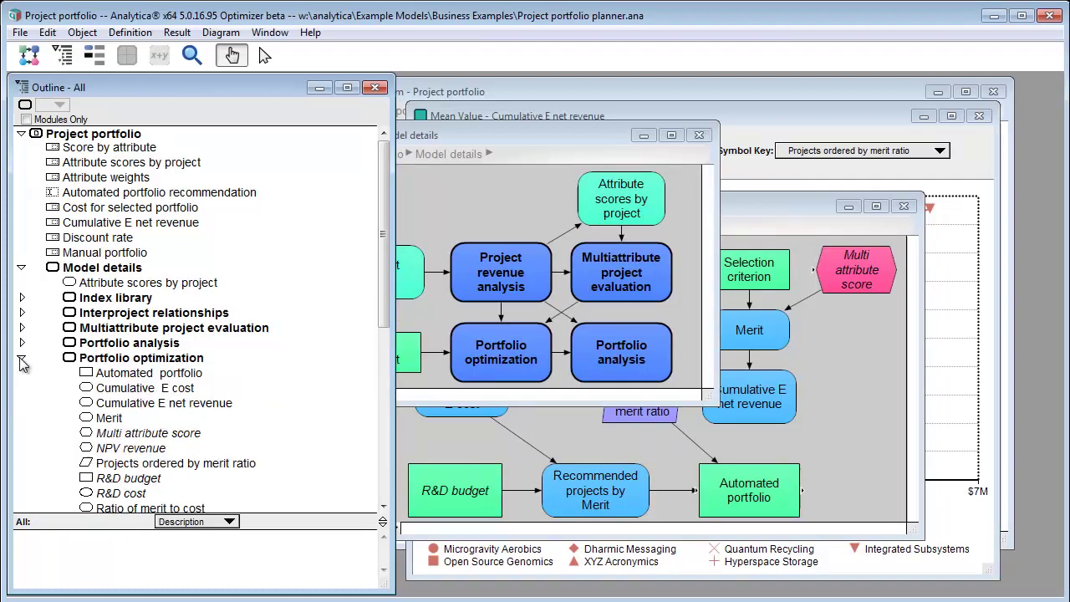
pyautogui.click(22, 358)
pyautogui.click(23, 344)
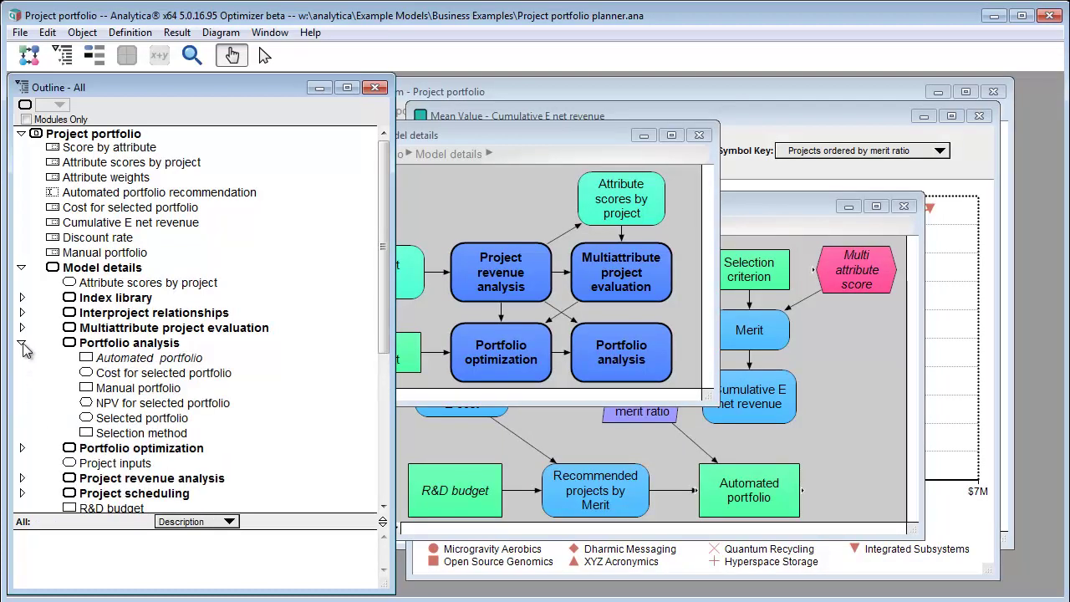
pyautogui.click(23, 344)
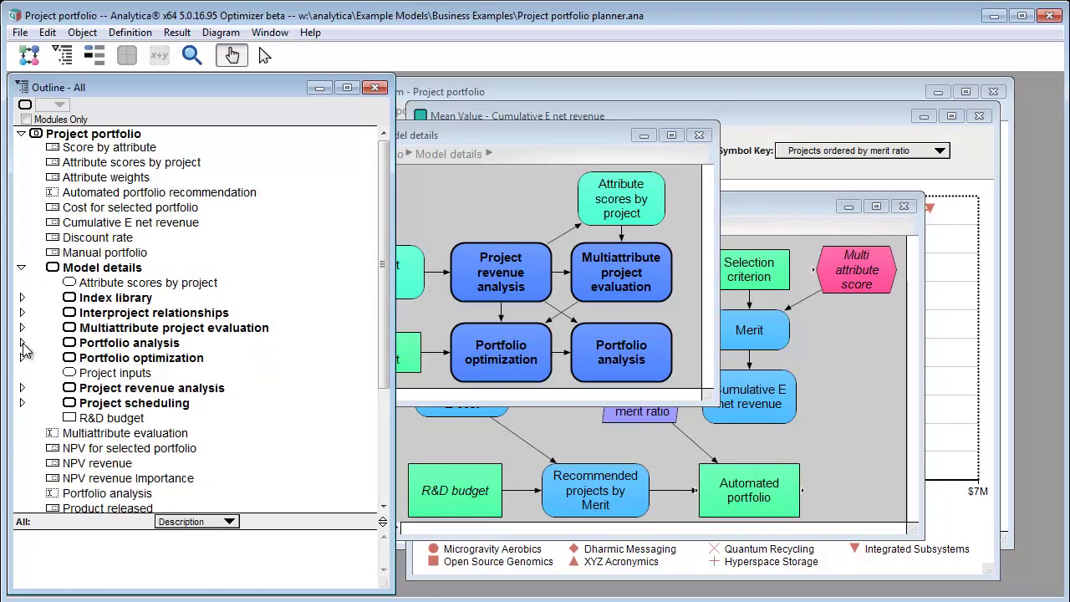
pyautogui.click(22, 134)
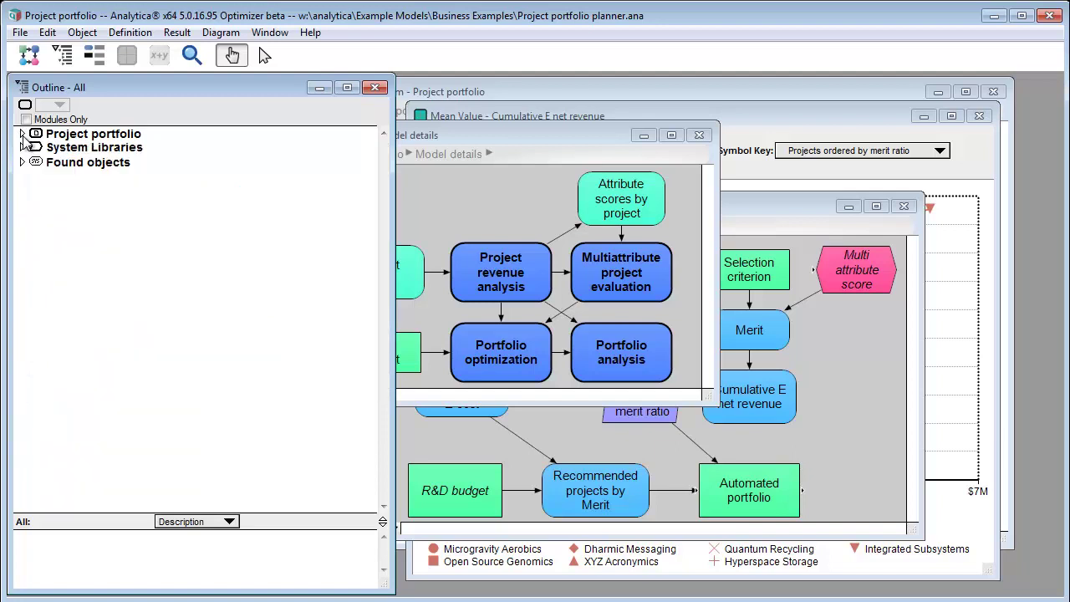
# Expand System Libraries > Array > Dimensional transformations in the outline.
pyautogui.click(81, 149)
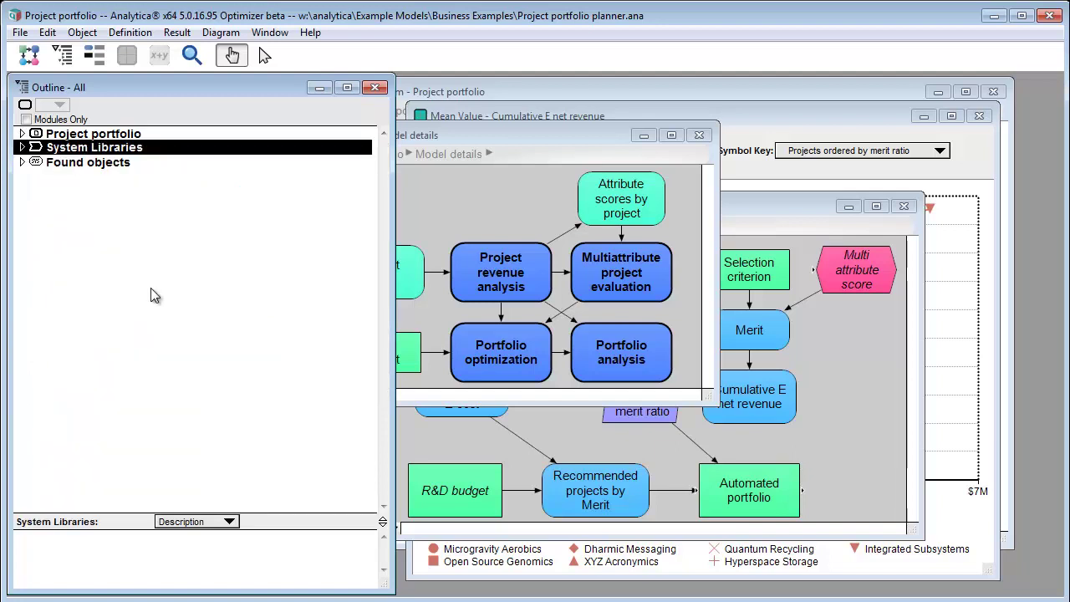
pyautogui.click(21, 148)
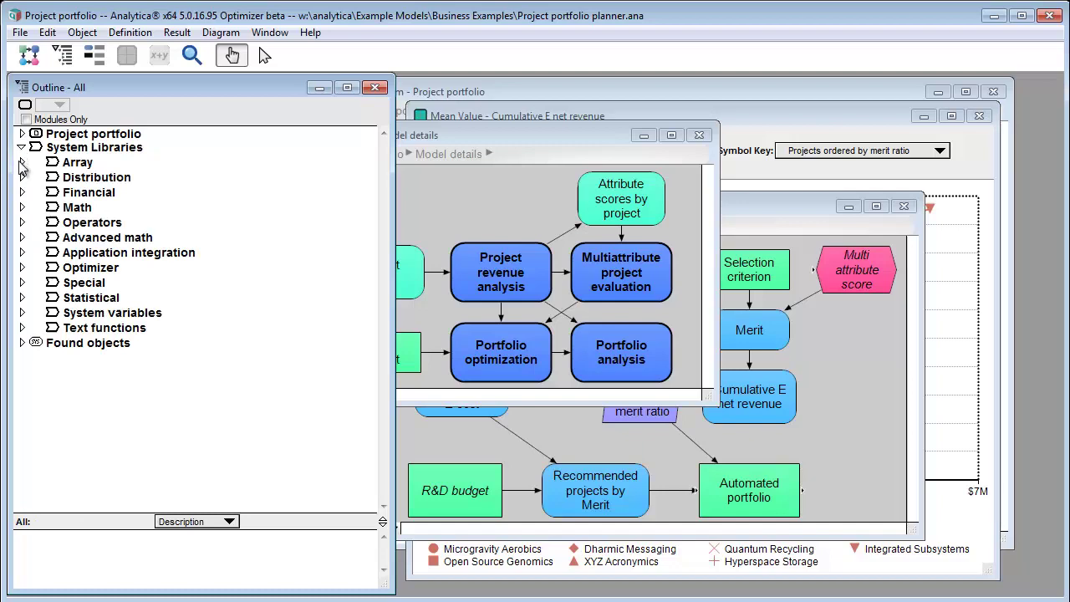
pyautogui.click(20, 163)
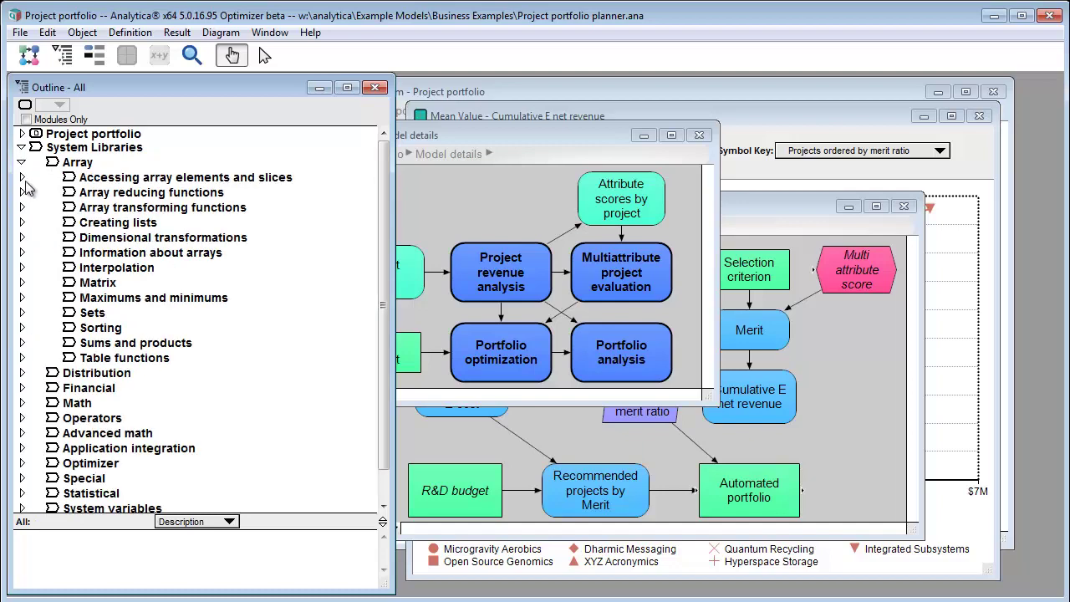
pyautogui.click(22, 208)
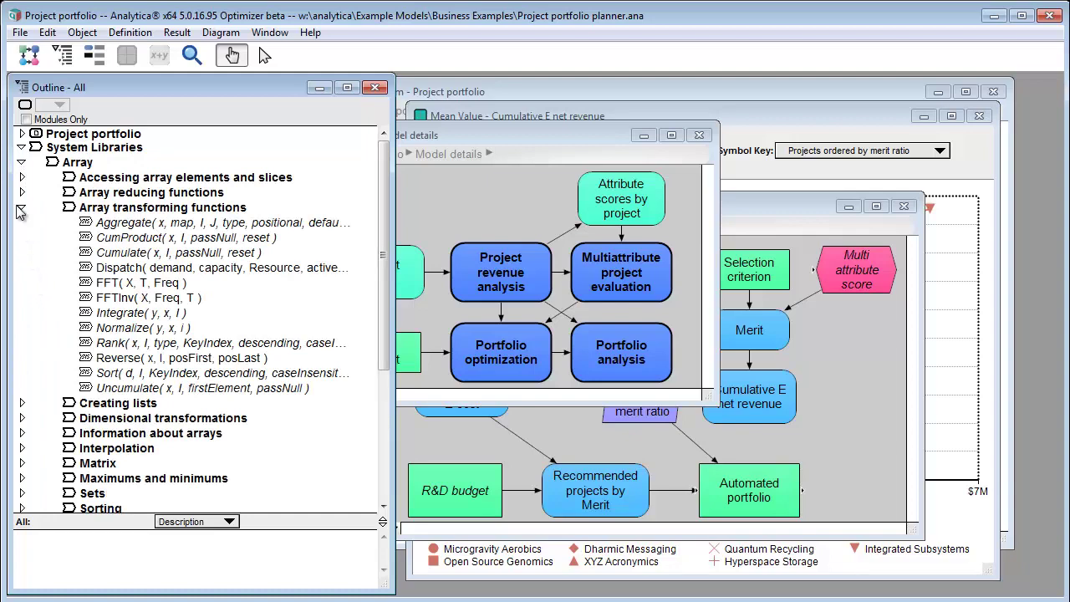
pyautogui.click(19, 209)
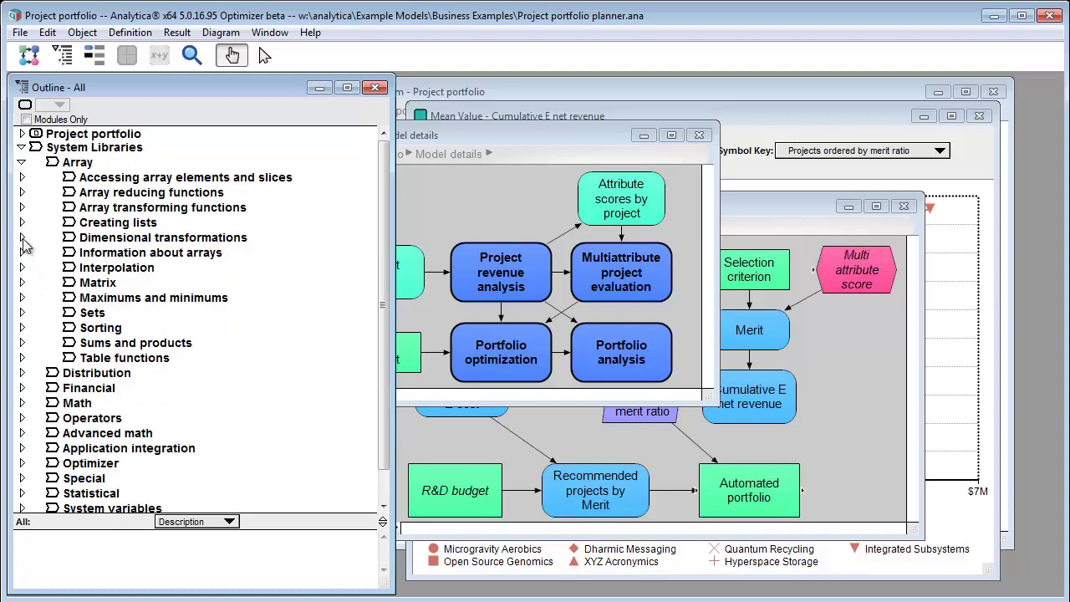
pyautogui.click(23, 240)
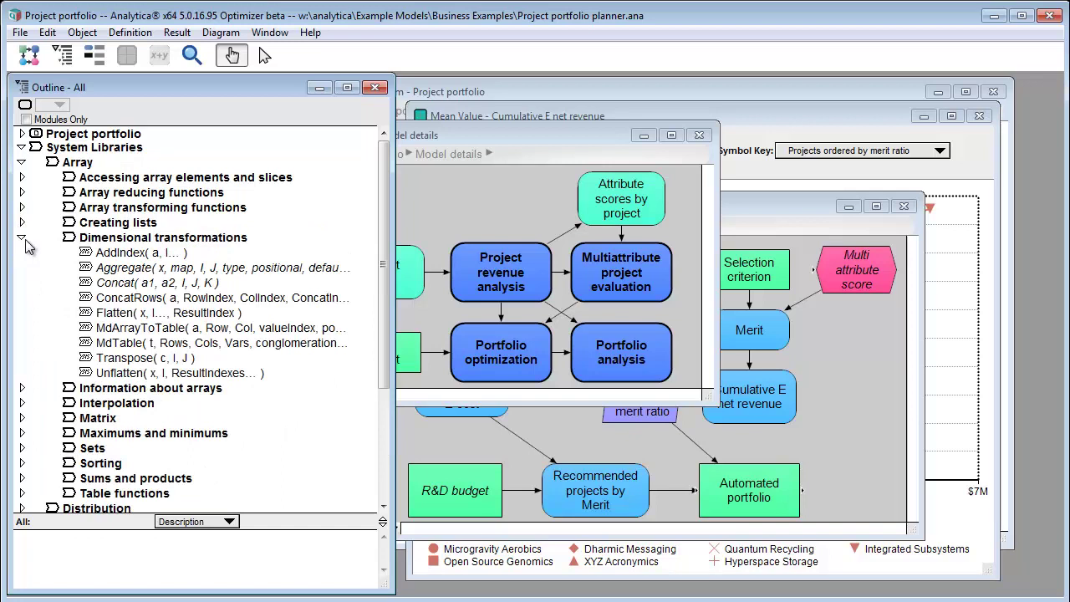
# Show the Flatten function's description and open its Wiki help.
pyautogui.click(114, 319)
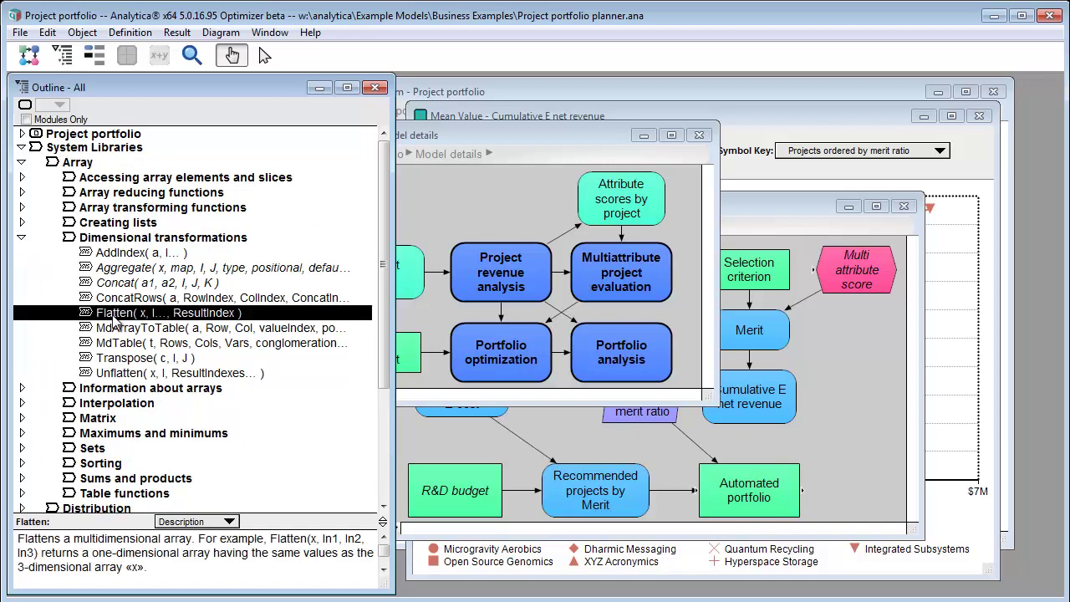
pyautogui.rightClick(115, 324)
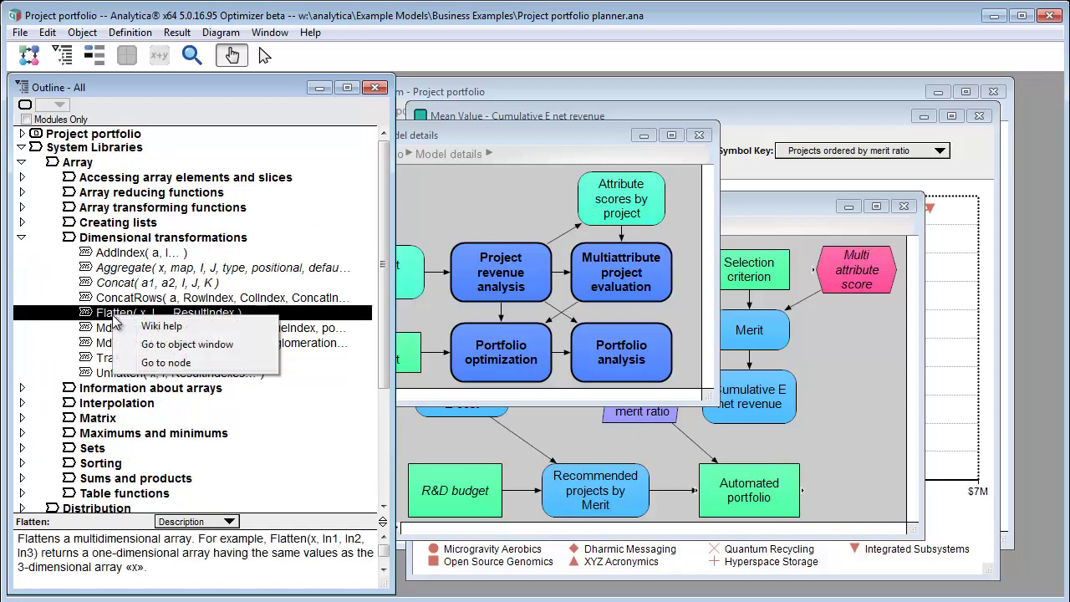
pyautogui.click(127, 326)
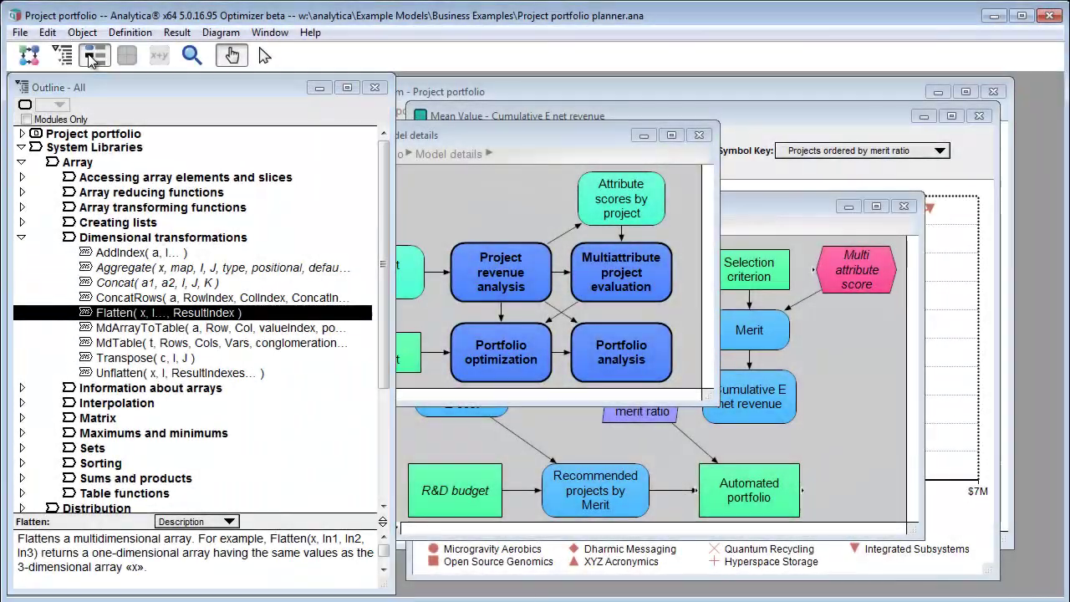
# Show the Cumulative E net revenue result graph and open its Object window with the Cumulate definition.
pyautogui.click(90, 57)
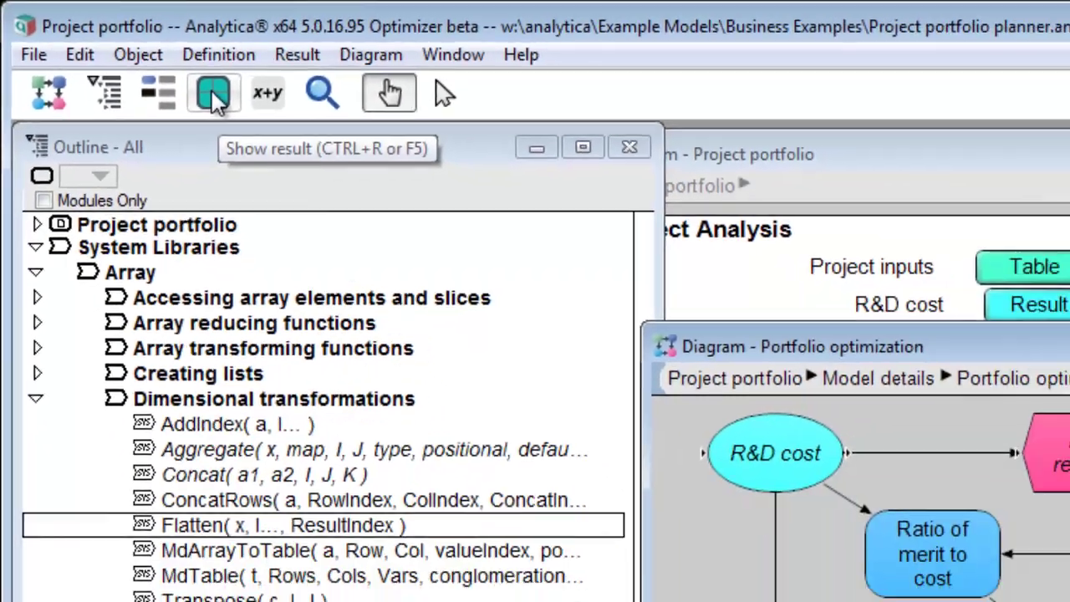
pyautogui.click(214, 94)
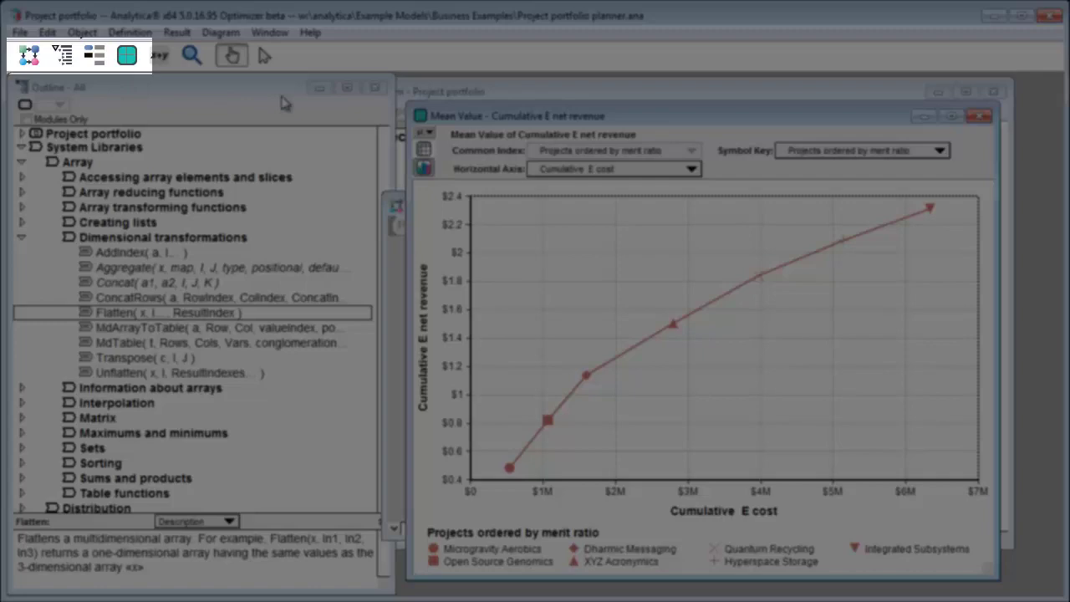
pyautogui.moveTo(479, 119); pyautogui.dragTo(553, 227)
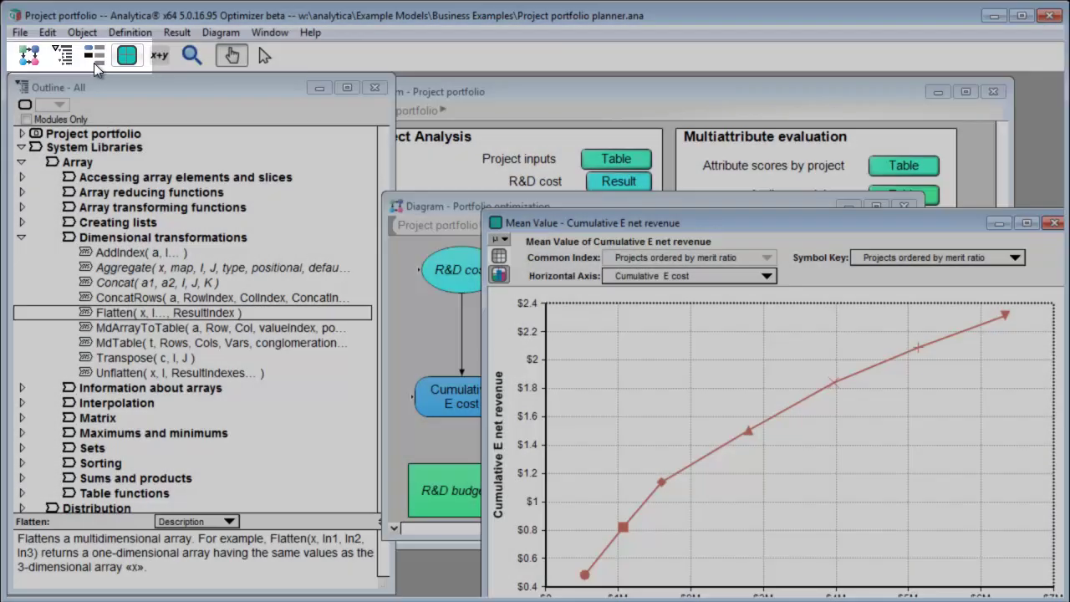
pyautogui.hotkey('ctrl', 'e')
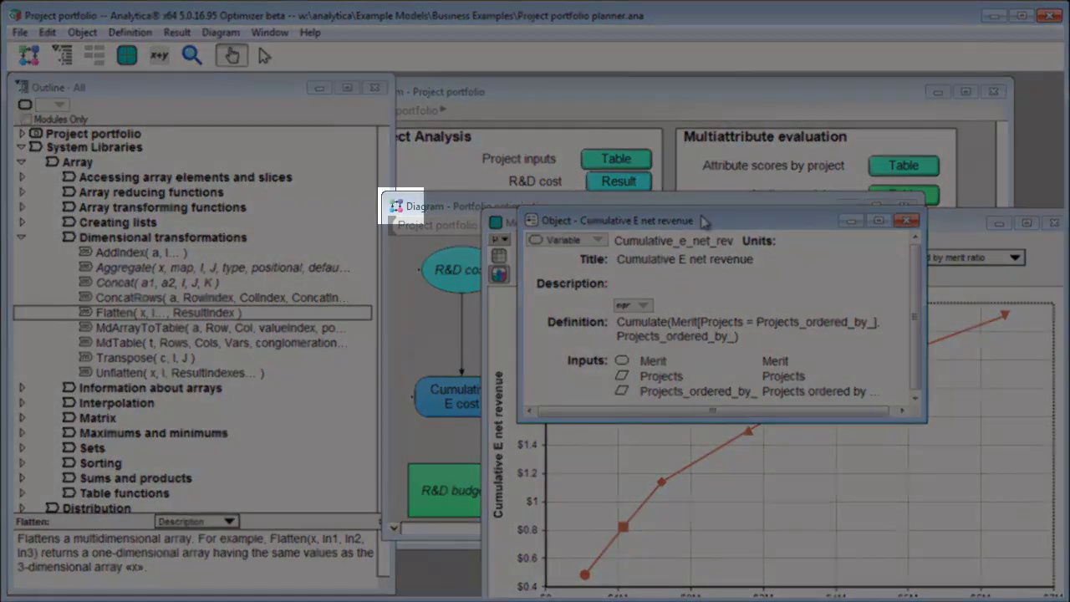
pyautogui.moveTo(704, 221); pyautogui.dragTo(749, 159)
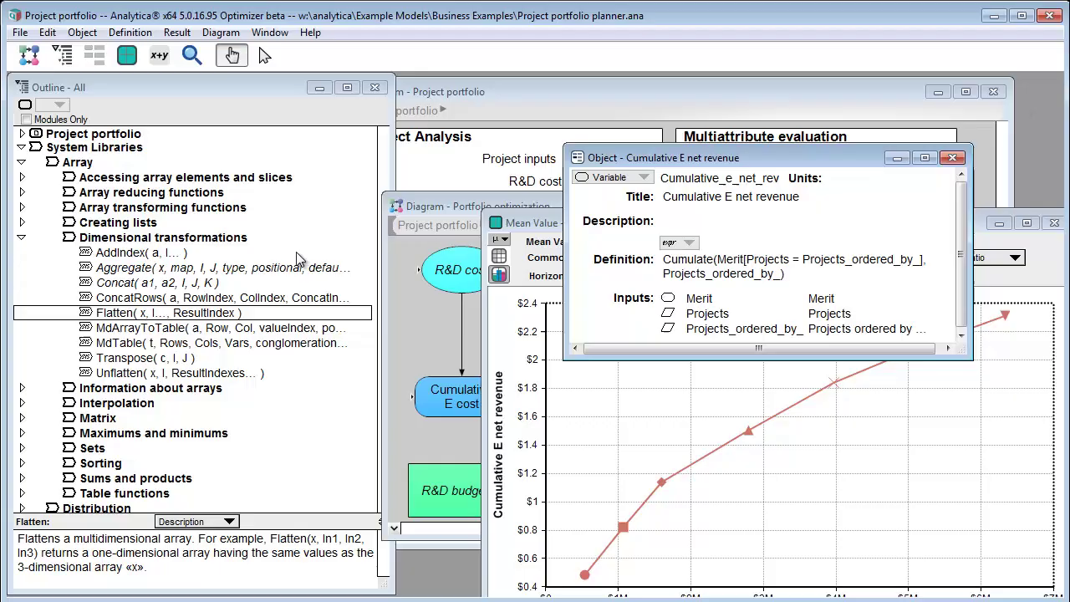
# Close the Object, result and Outline windows and display Project inputs' Table(Projects,Lmd,Project_inputs1) definition.
pyautogui.hotkey('ctrl', 'w')
pyautogui.hotkey('ctrl', 'w')
pyautogui.hotkey('ctrl', 'w')
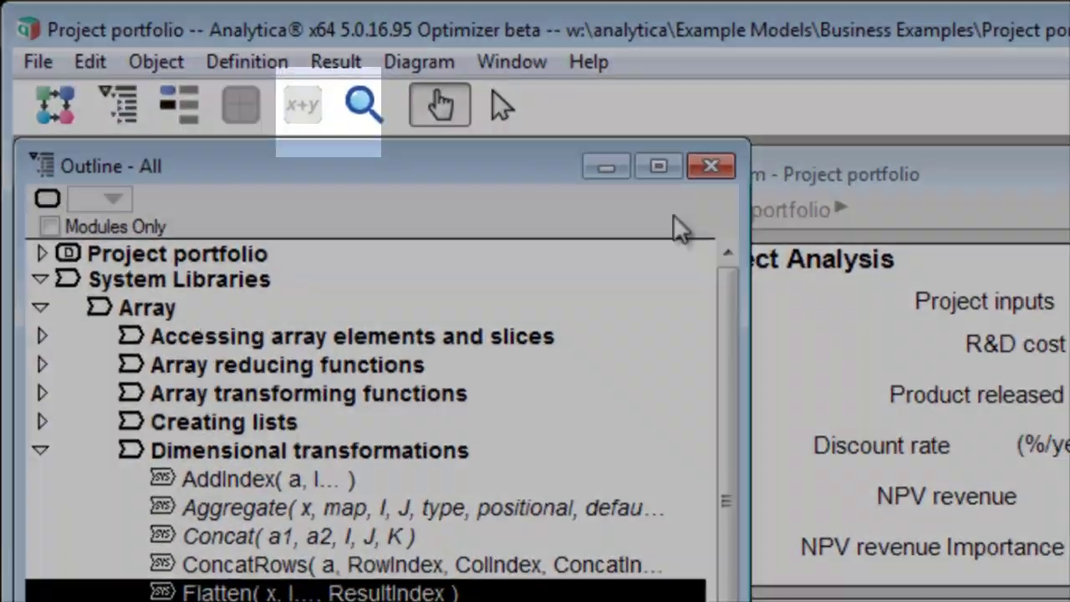
pyautogui.hotkey('ctrl', 'w')
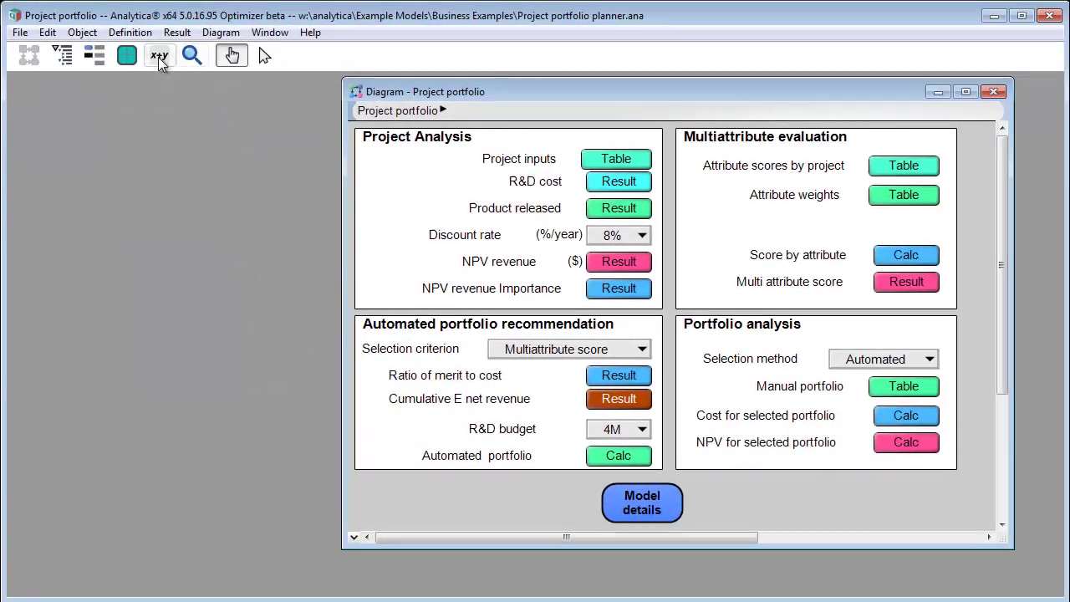
pyautogui.click(223, 79)
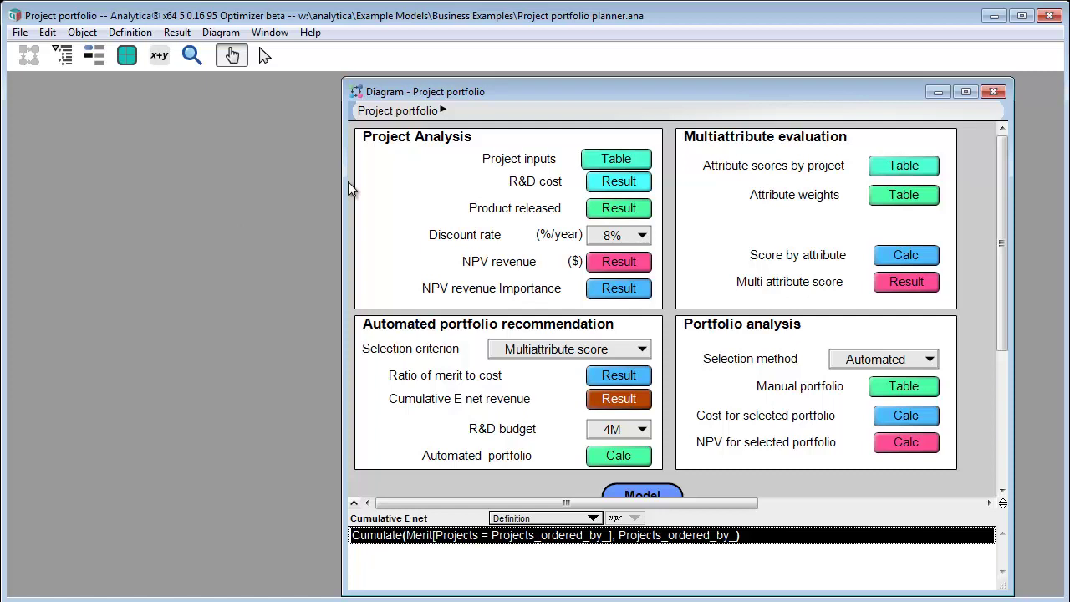
pyautogui.click(487, 166)
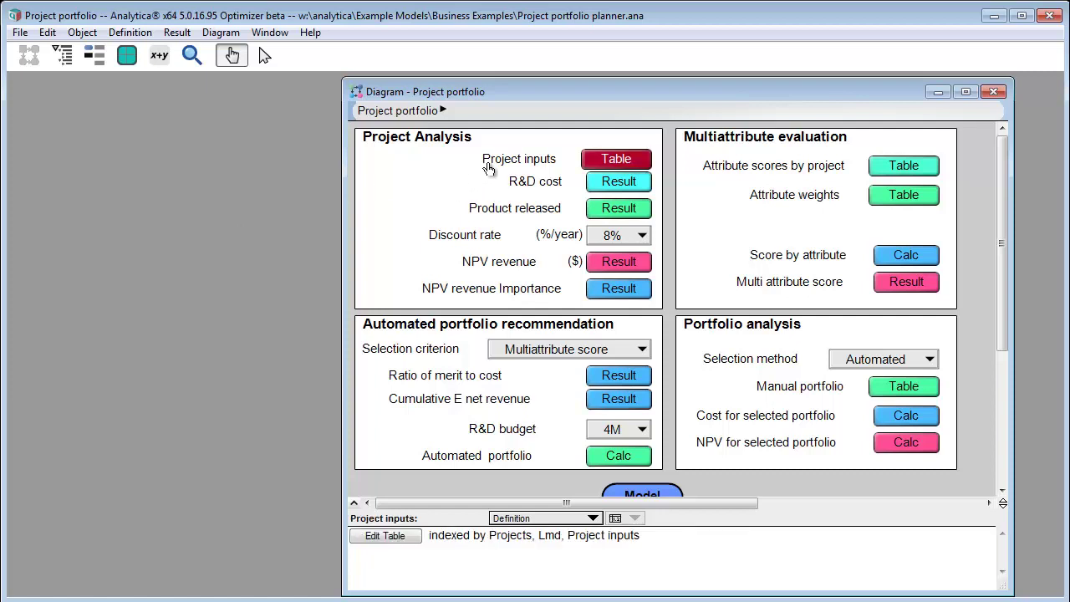
pyautogui.click(163, 57)
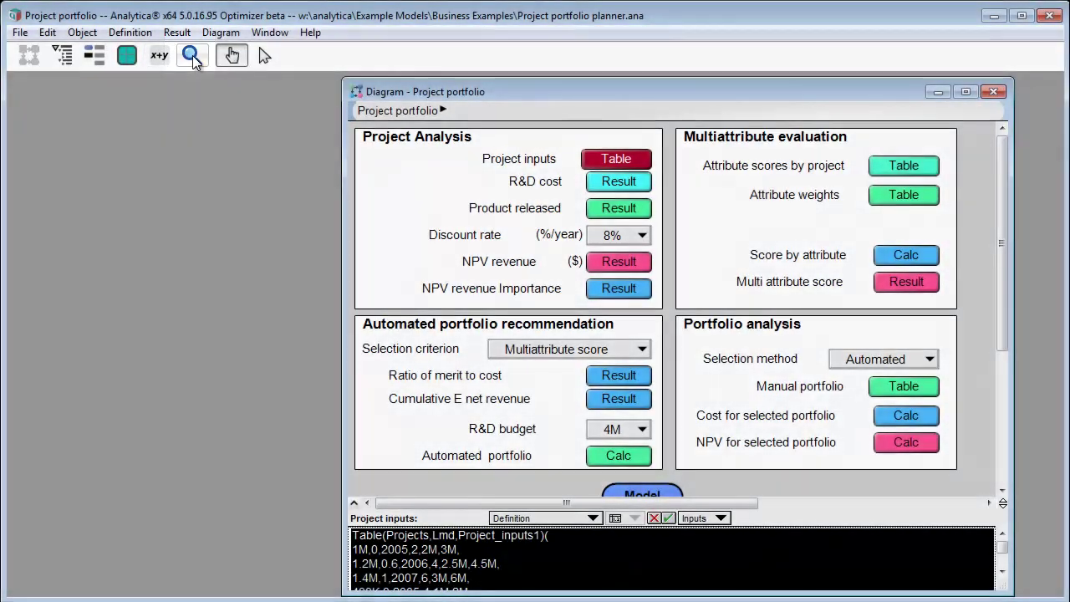
# Search for 'score' and list its eight matches under Found objects in the All outline view.
pyautogui.click(192, 55)
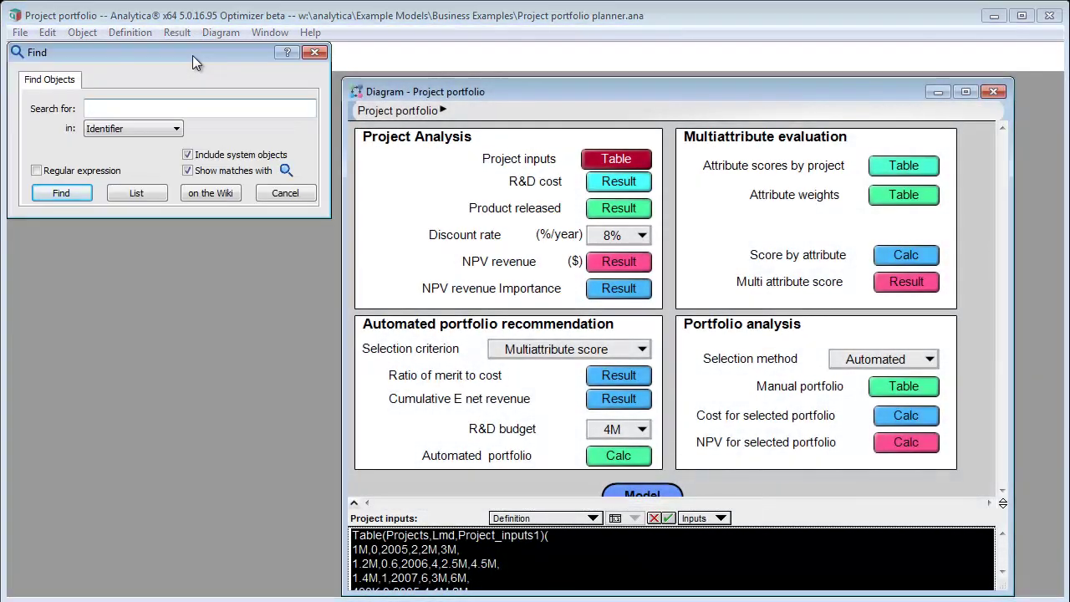
pyautogui.write('score')
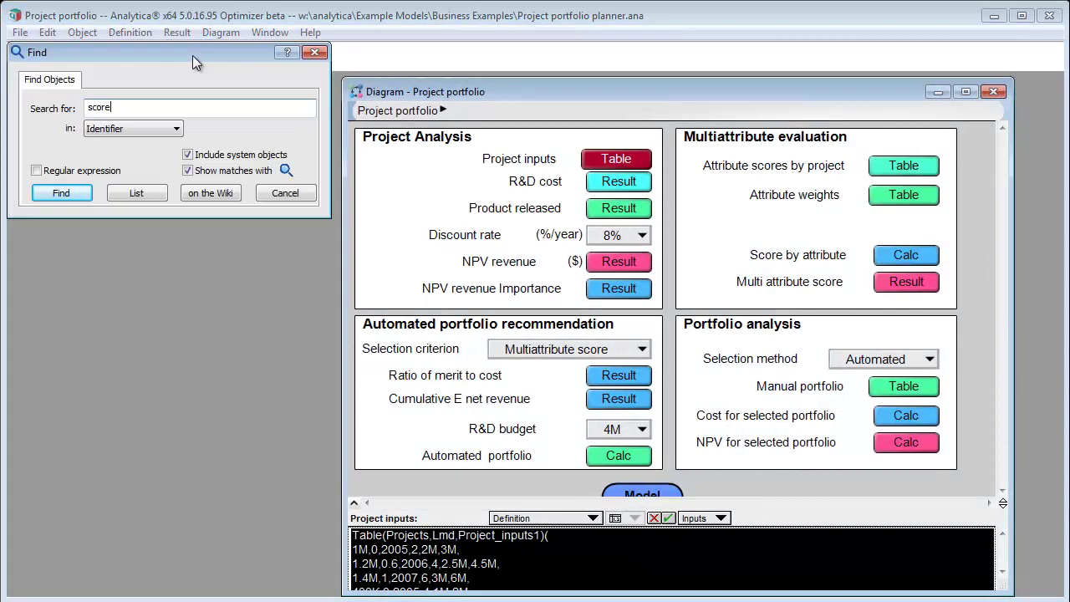
pyautogui.click(130, 193)
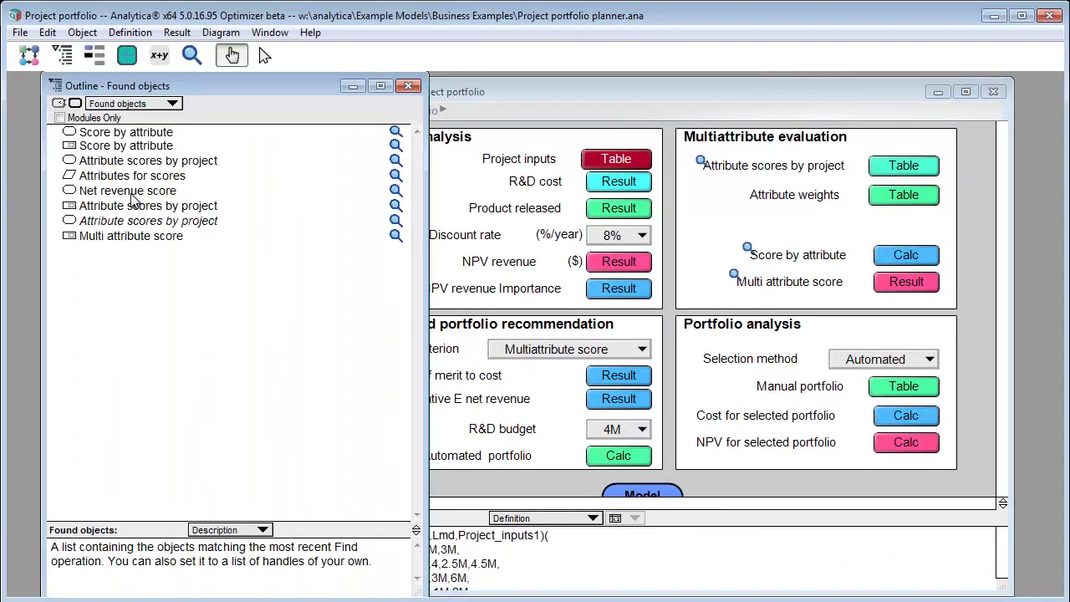
pyautogui.click(125, 105)
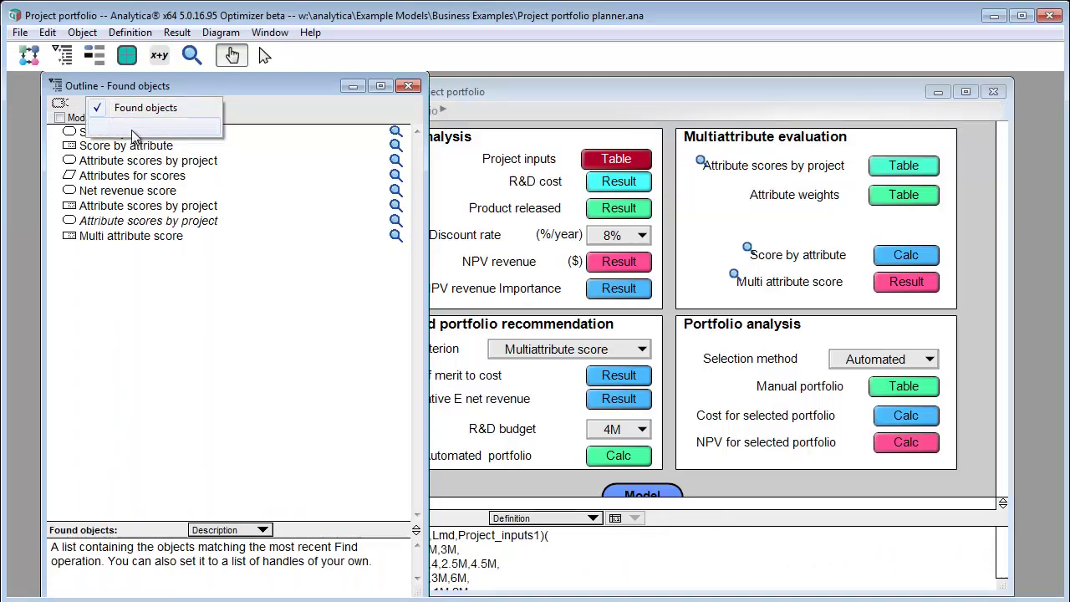
pyautogui.click(132, 130)
pyautogui.click(55, 160)
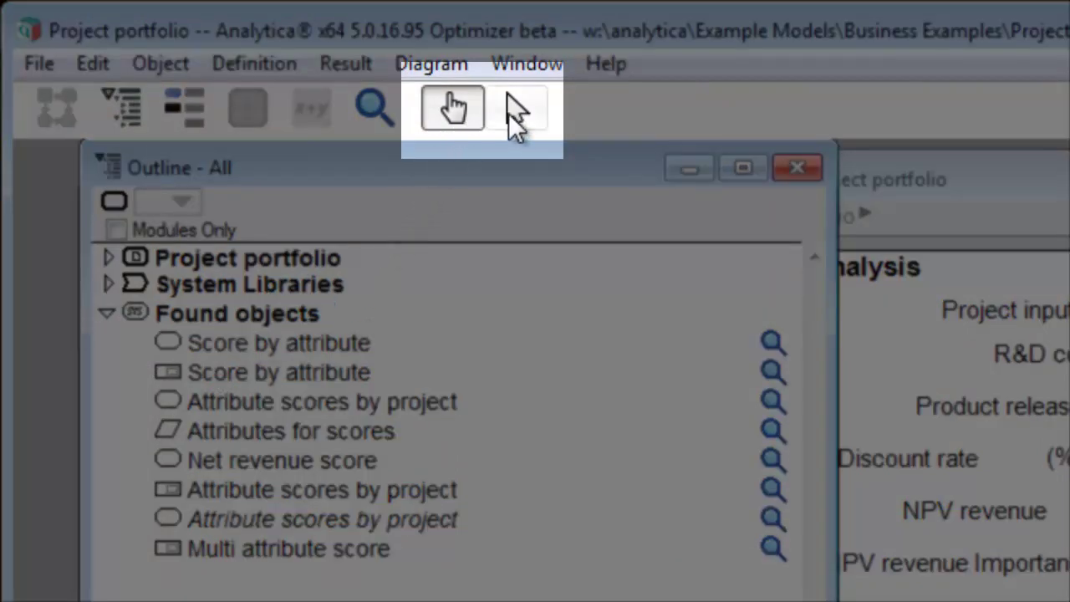
# Close the Outline window and toggle between the Browse and Edit tools, ending in Edit mode.
pyautogui.click(509, 96)
pyautogui.click(460, 107)
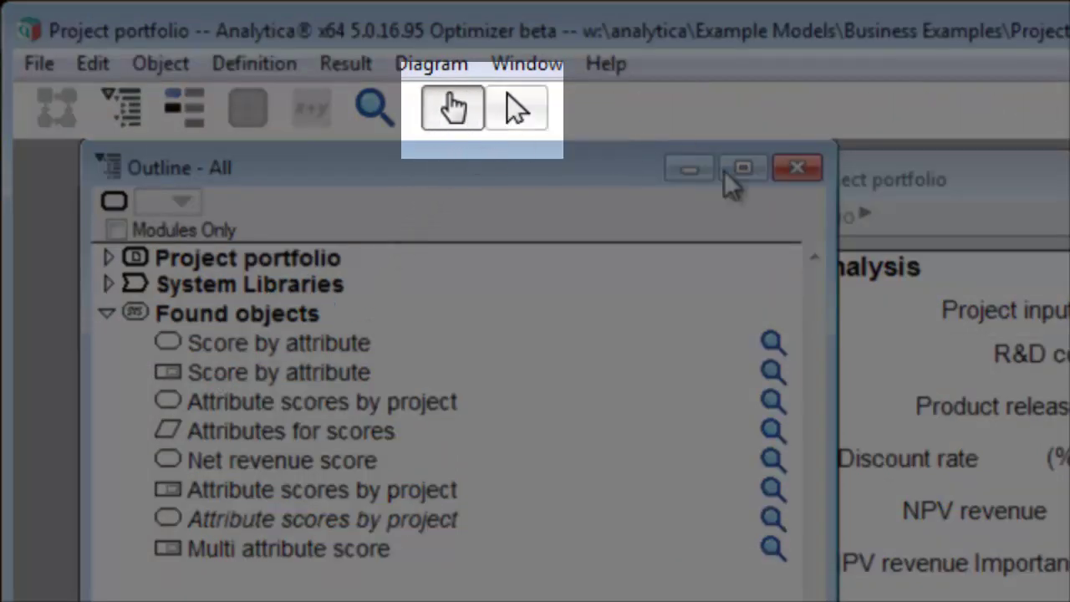
pyautogui.click(801, 172)
pyautogui.click(526, 110)
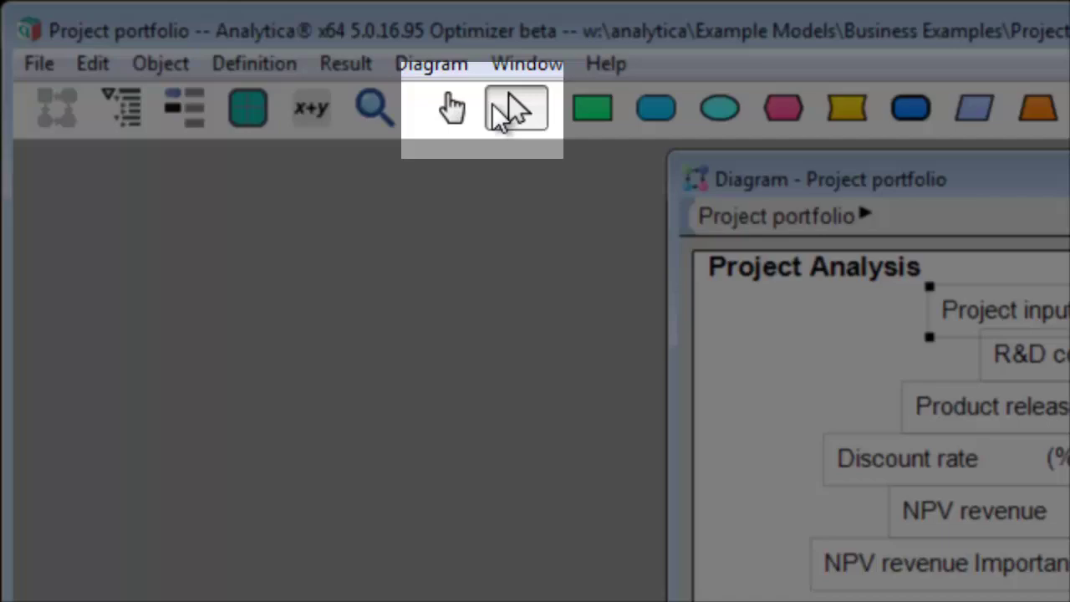
pyautogui.click(451, 112)
pyautogui.click(512, 109)
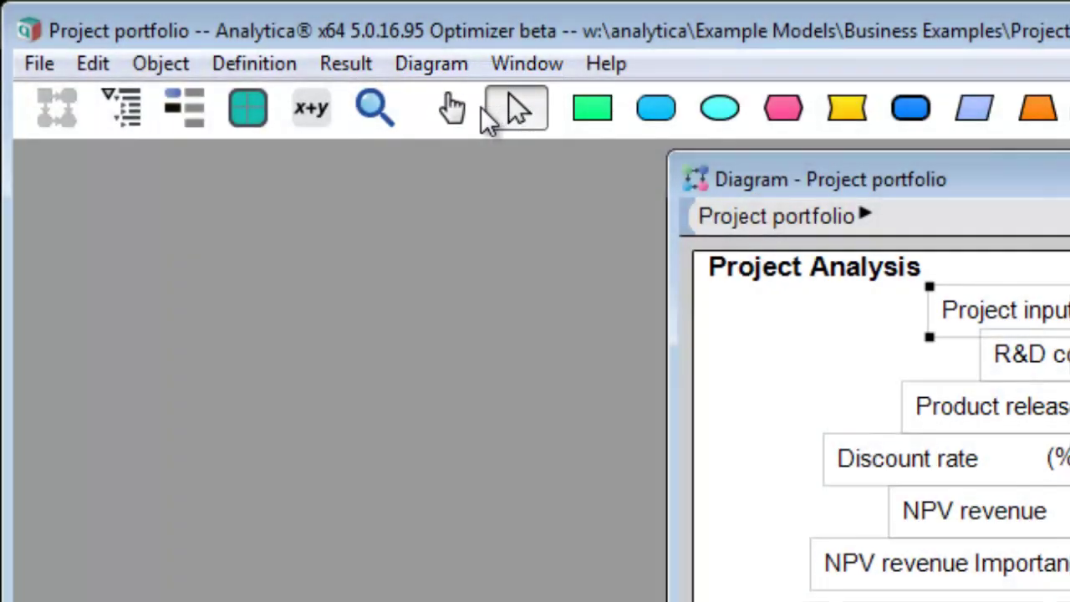
pyautogui.click(451, 111)
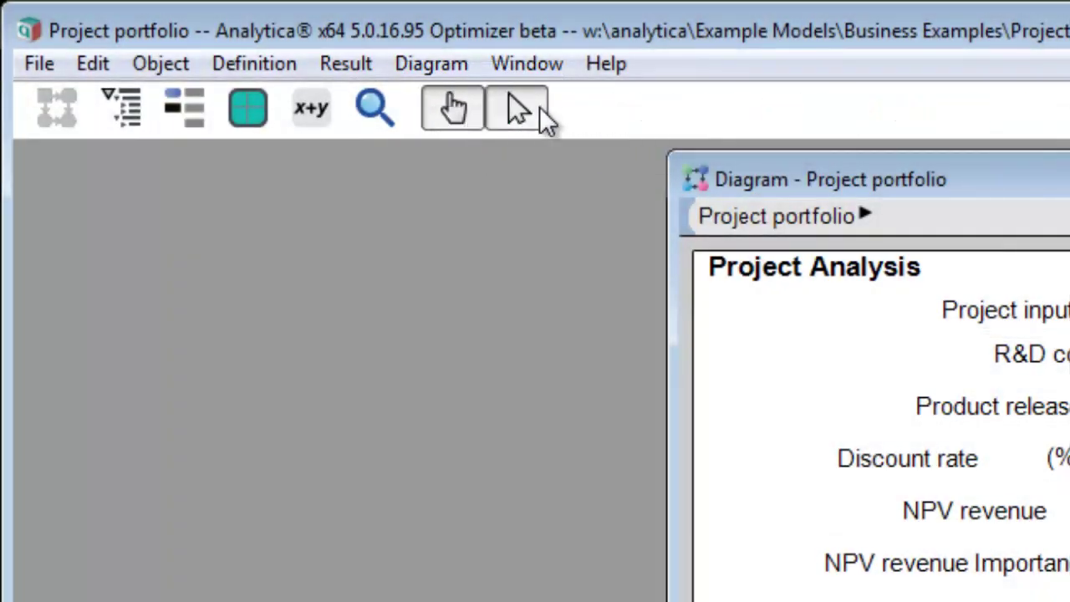
pyautogui.click(539, 109)
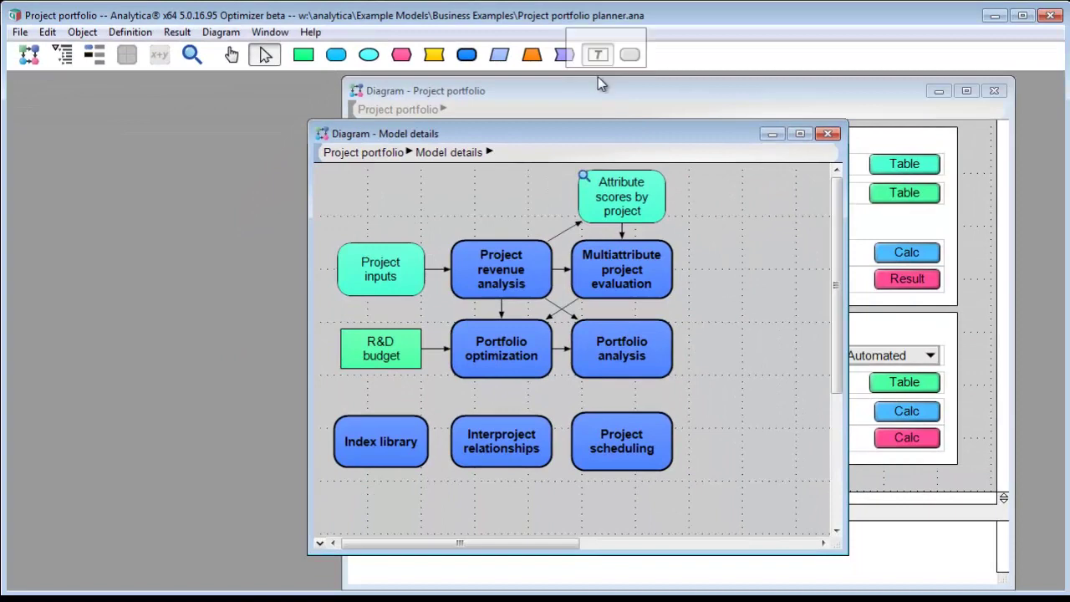
# Draw a text node around Index library, Interproject relationships and Project scheduling, and fill it yellow.
pyautogui.moveTo(597, 54); pyautogui.dragTo(380, 440)
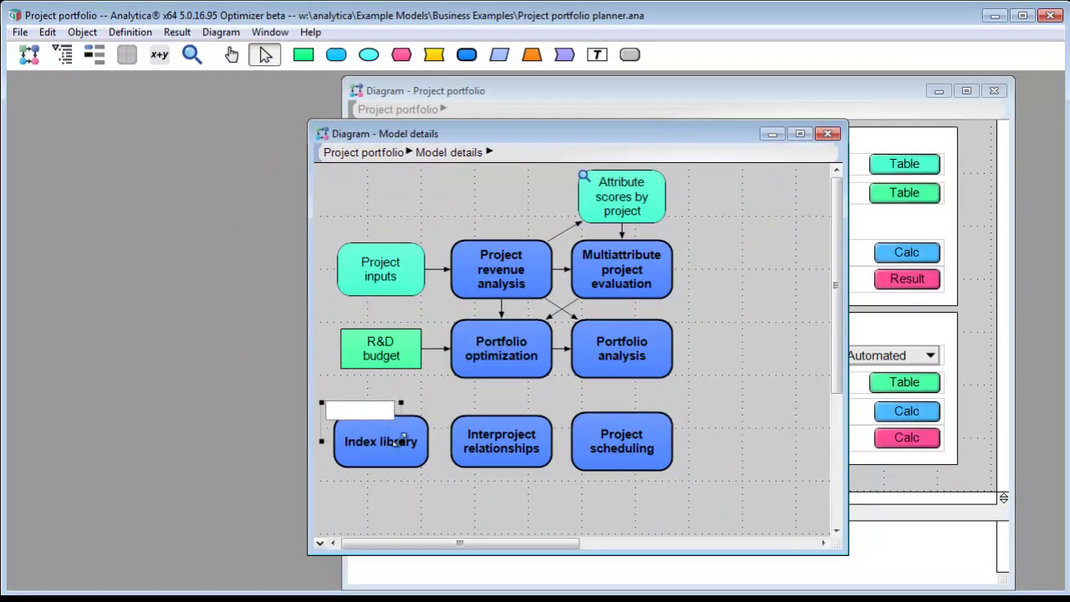
pyautogui.click(221, 32)
pyautogui.click(267, 86)
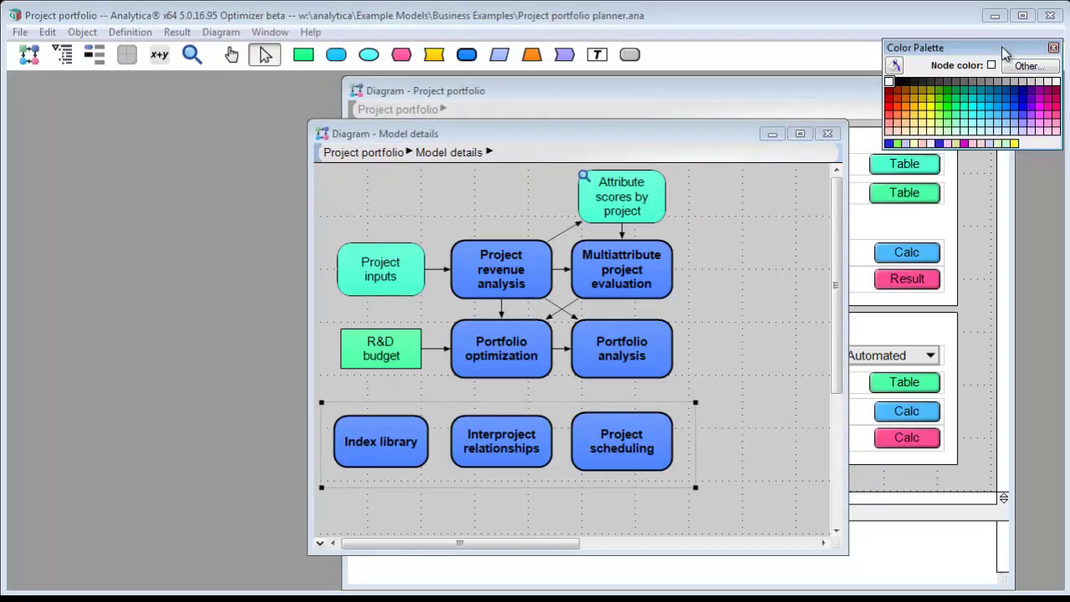
pyautogui.click(931, 110)
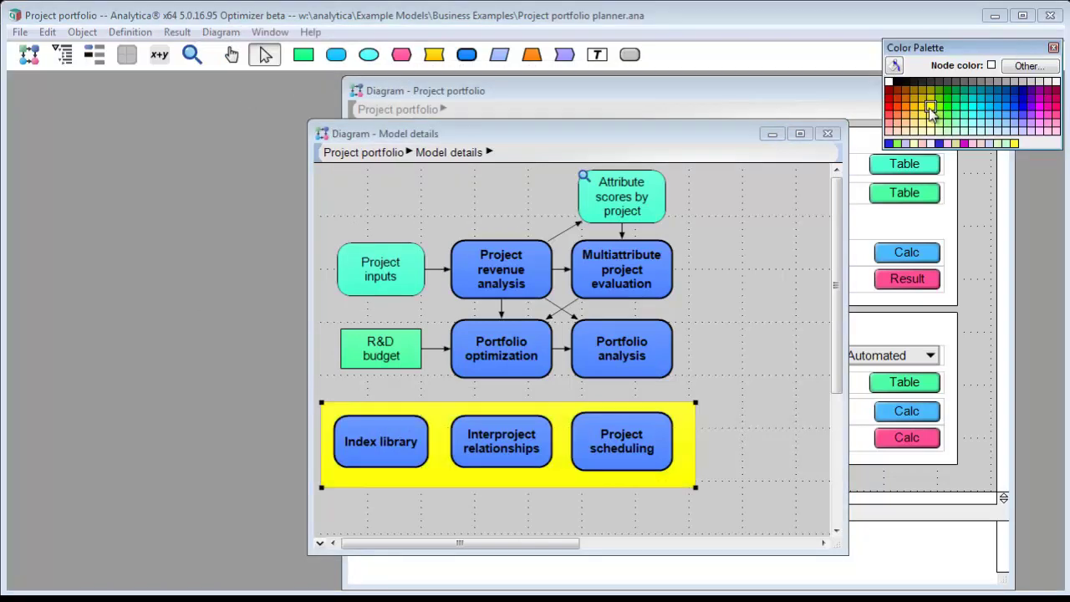